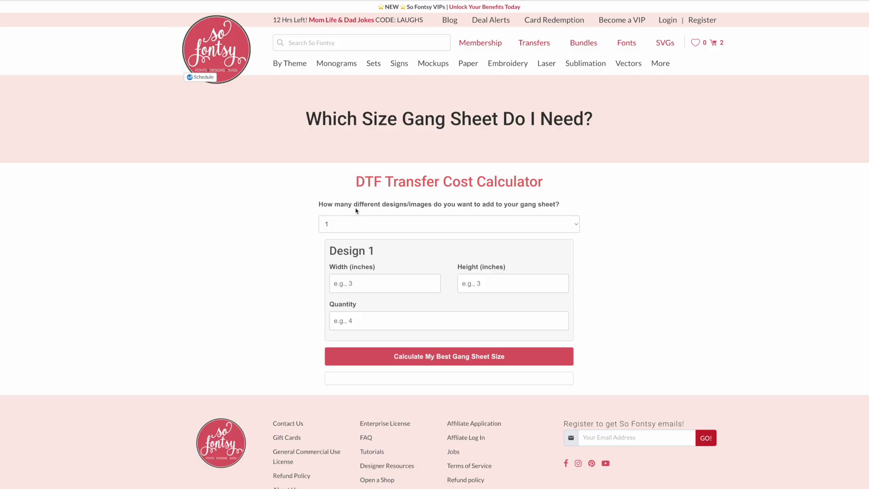
click(351, 223)
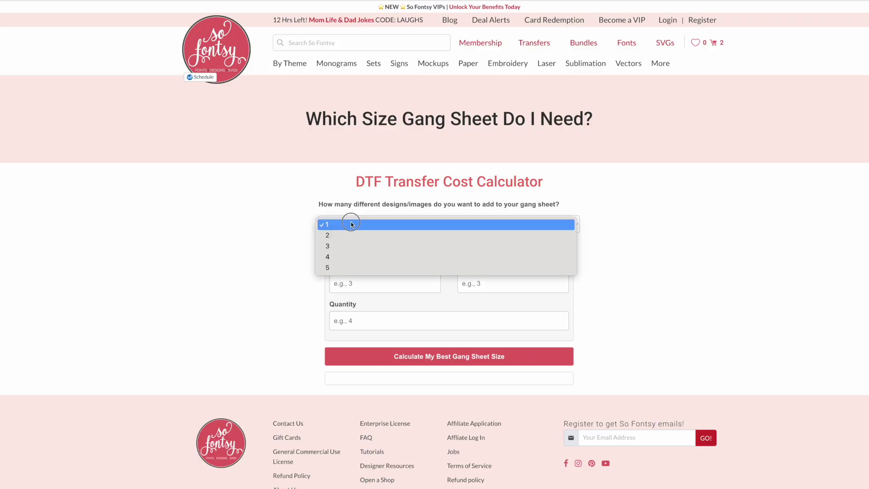
click(352, 224)
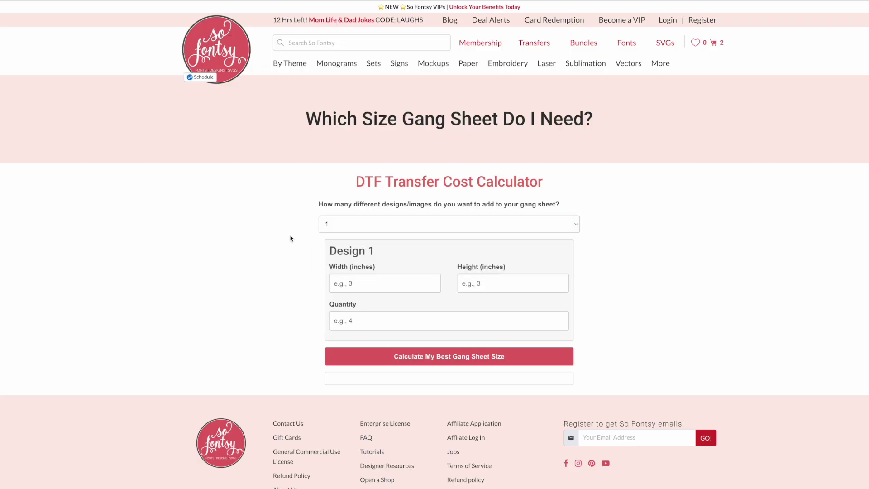
click(330, 229)
click(331, 236)
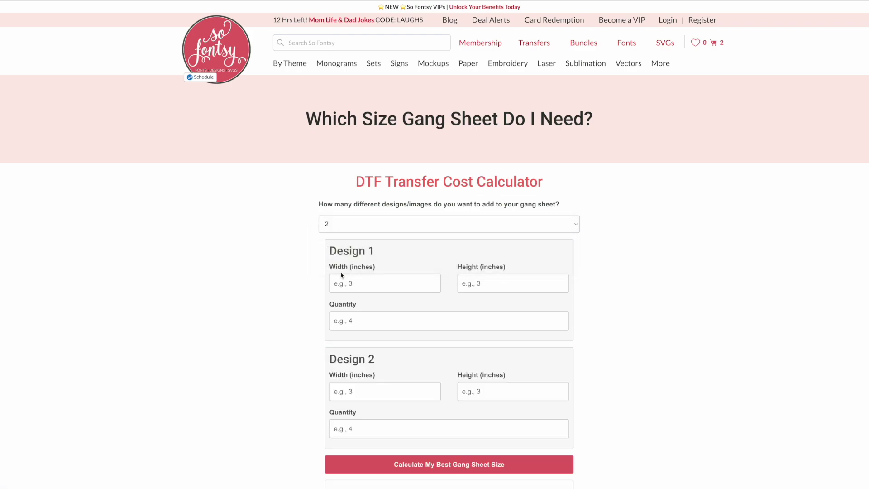
click(342, 225)
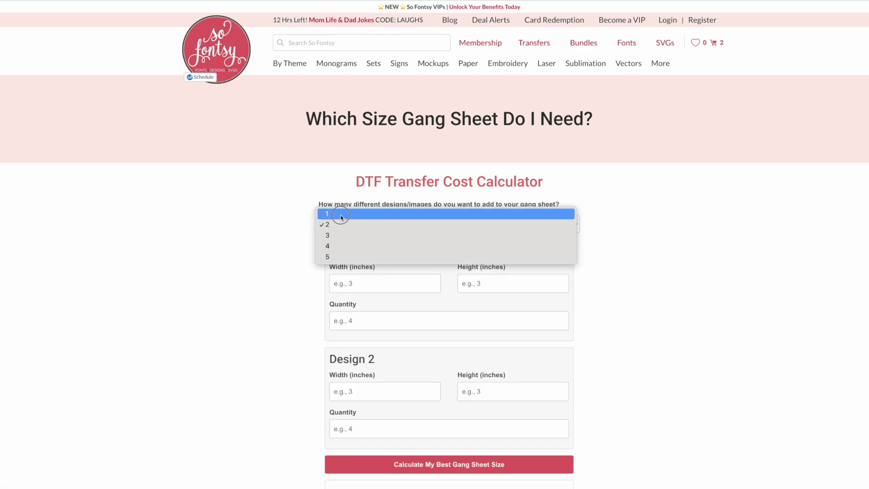
click(341, 214)
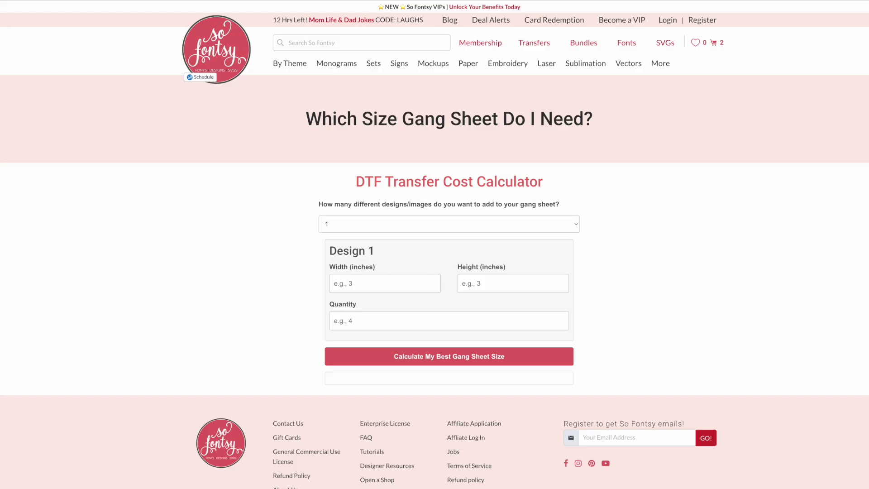
- Switch to the Summer Bundle SVG folder and open Fun In The Sun LVD.svg in Silhouette Studio
key(super+Tab)
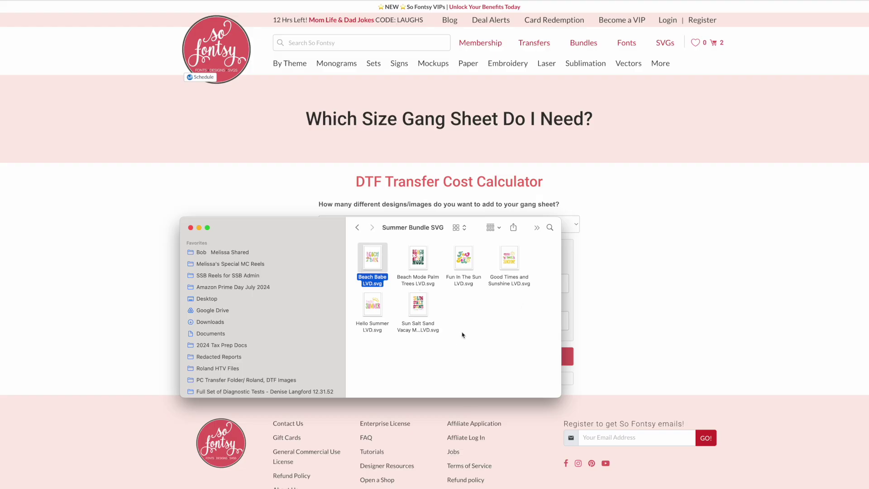
click(462, 259)
double_click(460, 264)
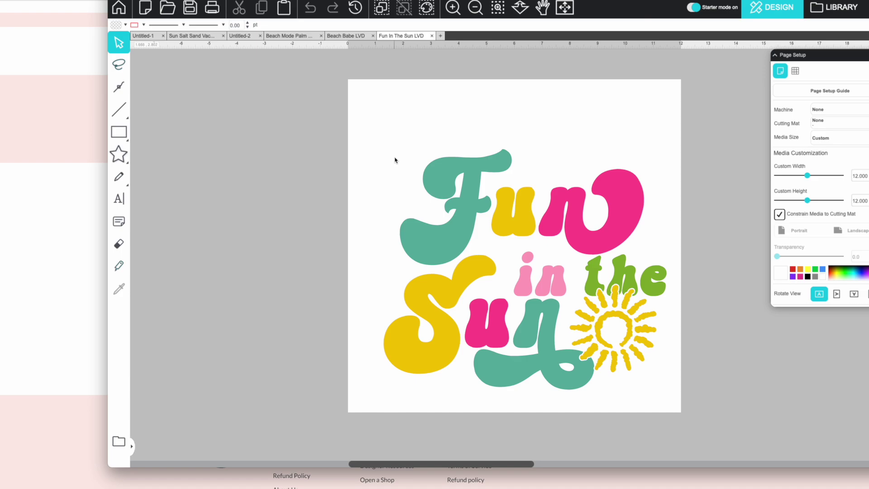
- Move the whole Fun in the Sun artwork to the page's upper-left corner and enlarge it to about 10.46 in wide
drag(377, 141, 660, 400)
drag(632, 366, 594, 303)
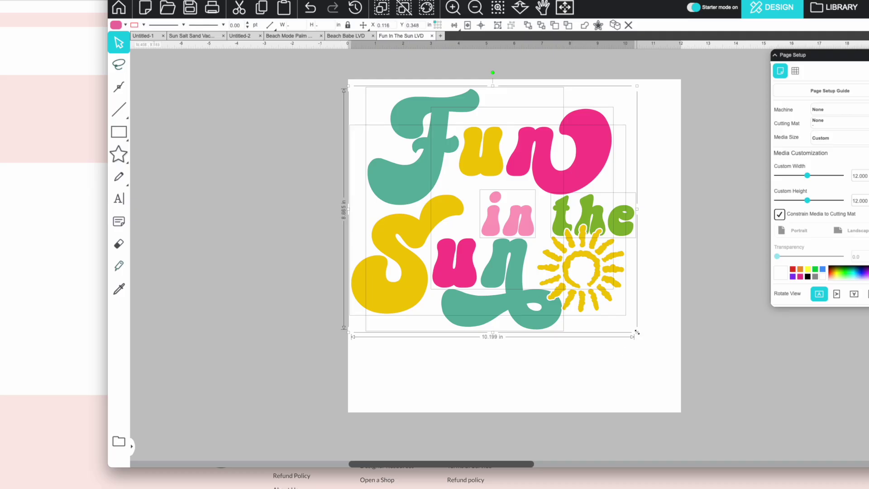
drag(637, 332, 645, 339)
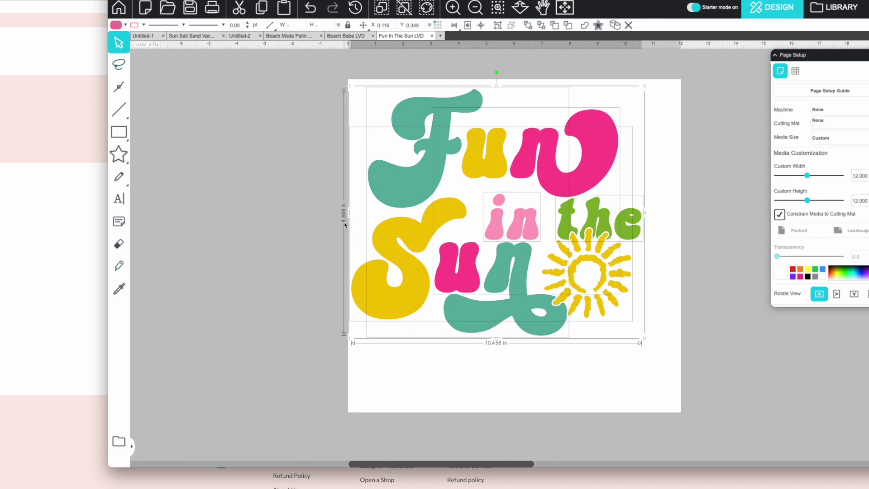
- Return to the browser calculator and calculate the best gang sheet size for Design 1 at 10.5 by 8.8 inches, quantity 1
click(48, 295)
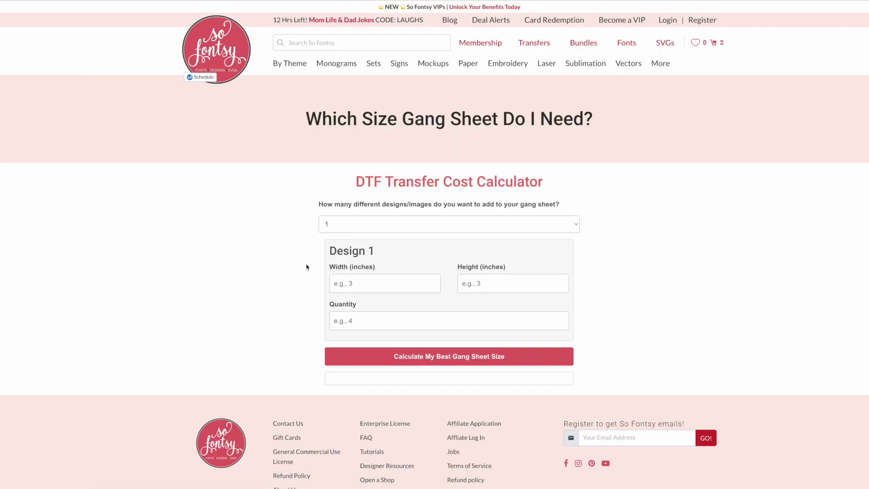
click(347, 286)
text(10.5)
click(478, 282)
text(8.8)
click(410, 326)
text(1)
click(386, 355)
scroll(382, 427, down, 3)
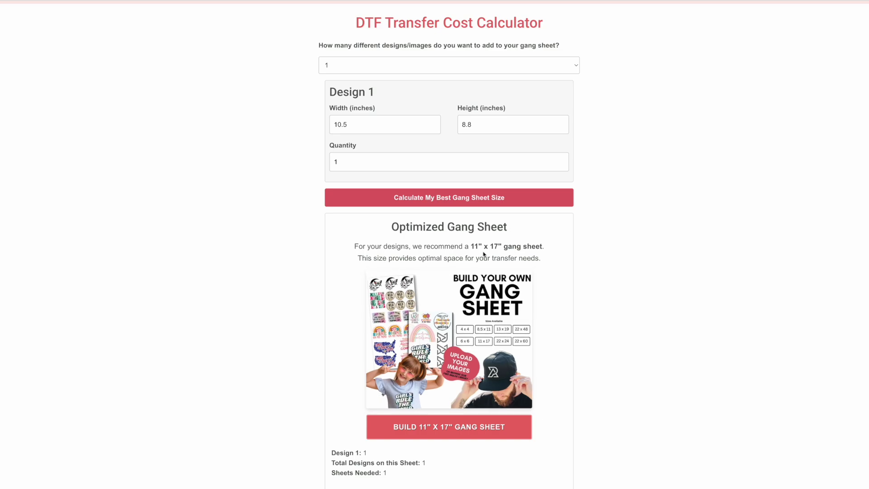
scroll(419, 365, down, 3)
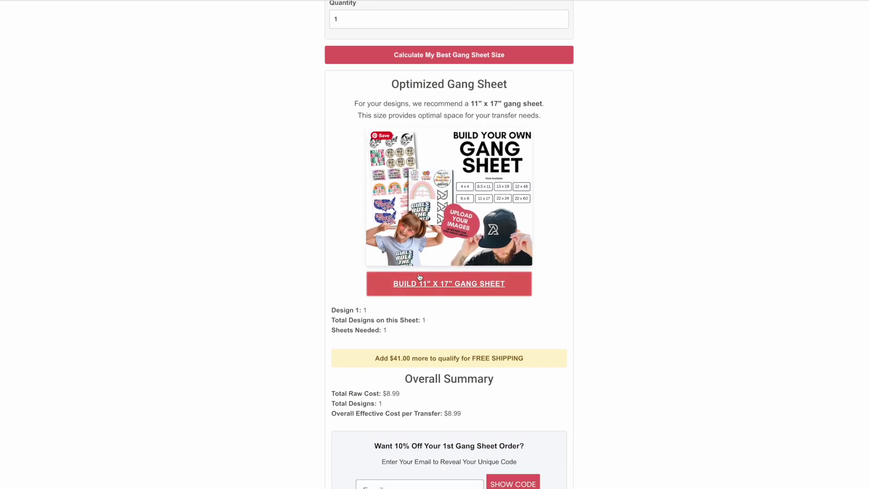
- Set Design 1's quantity to 10, recalculate the gang sheet size, and review the recommended size and effective cost per transfer
scroll(417, 330, up, 2)
scroll(417, 330, up, 3)
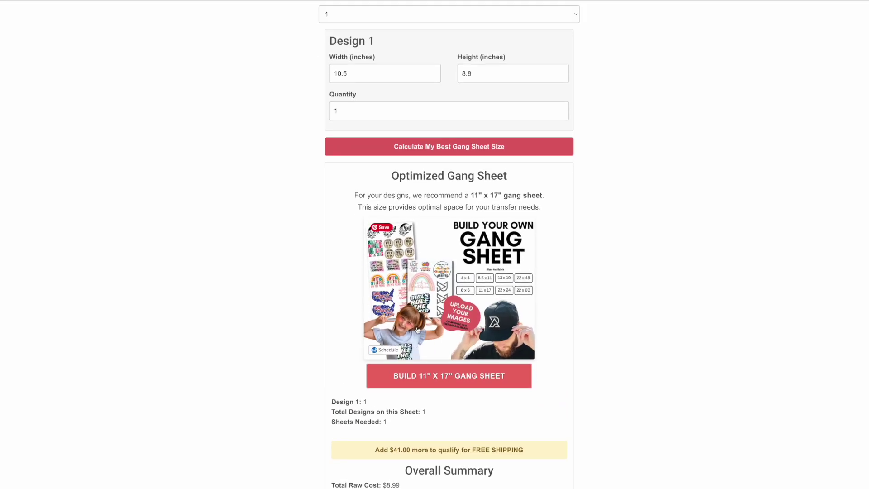
click(370, 230)
text(0)
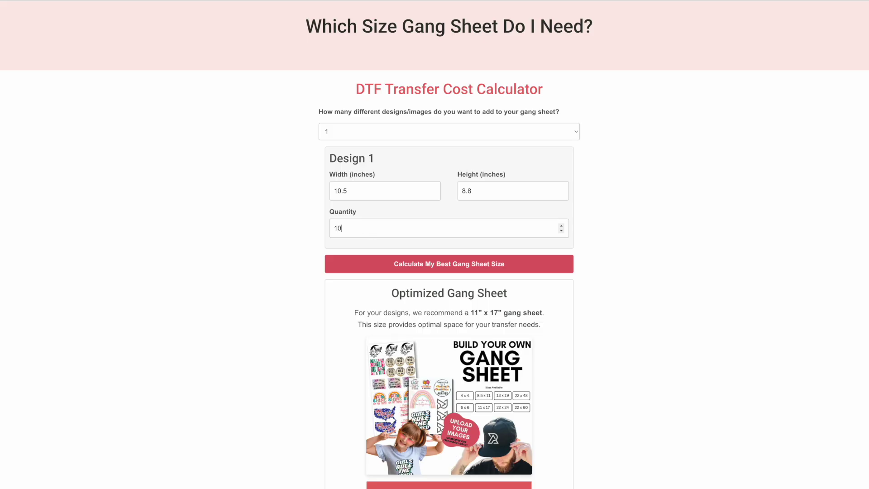
click(378, 264)
scroll(369, 335, down, 3)
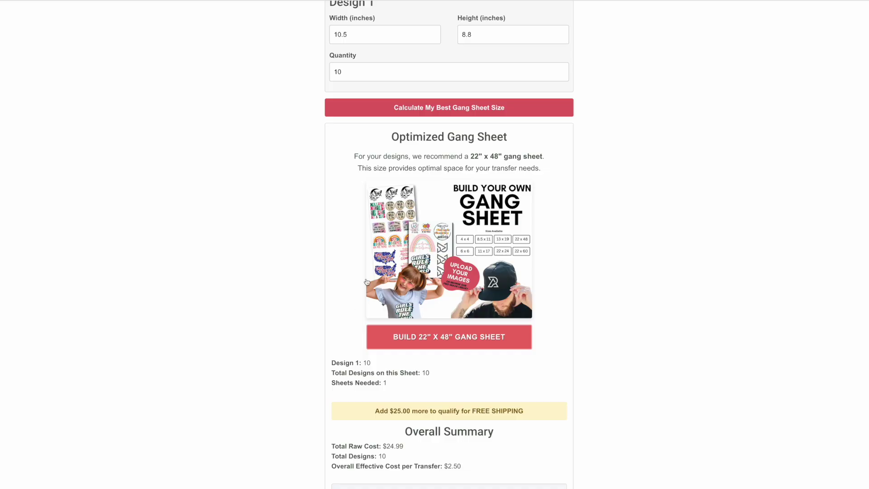
drag(470, 156, 502, 158)
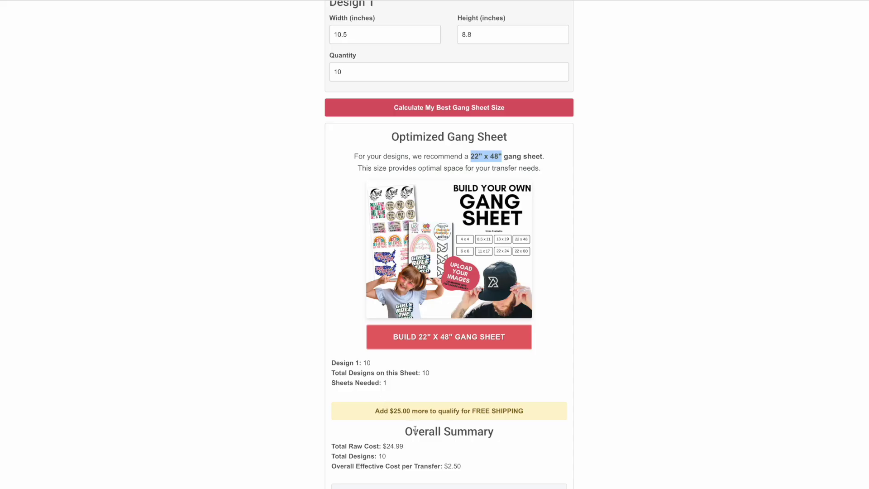
drag(445, 462, 466, 467)
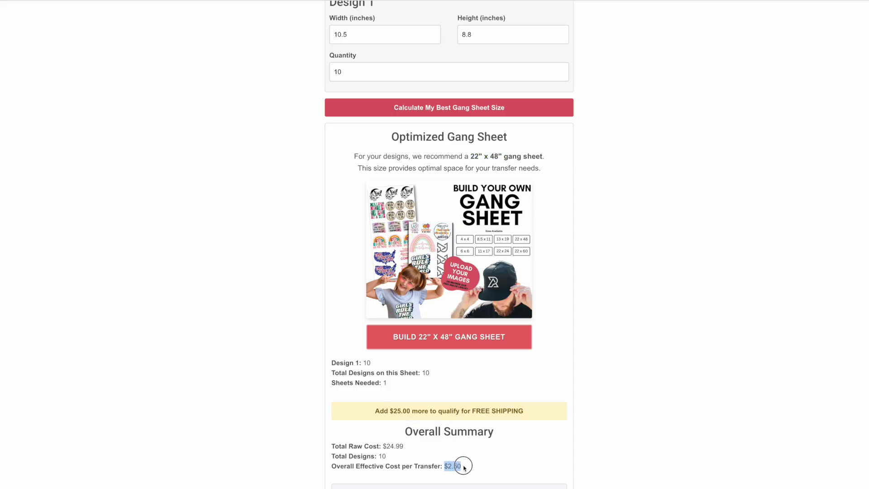
click(467, 468)
- Open the recommended 22 x 48 gang sheet product and start creating its design in the builder
scroll(423, 344, up, 1)
click(424, 348)
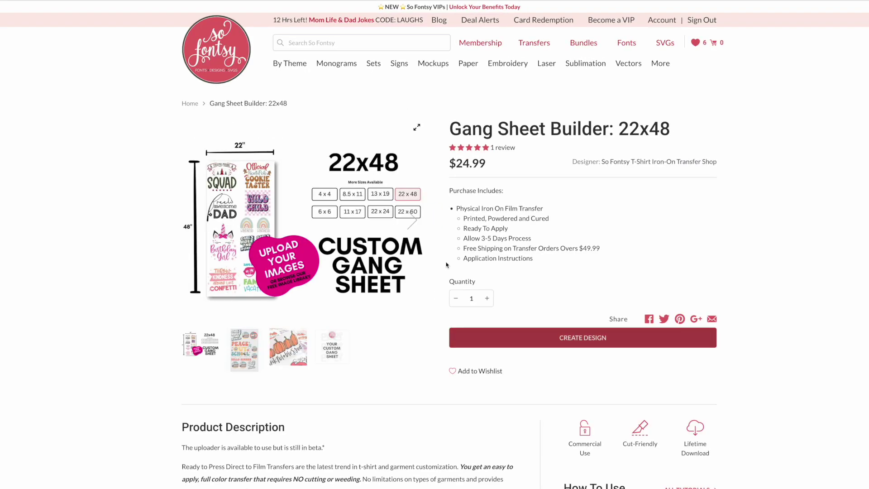
click(474, 340)
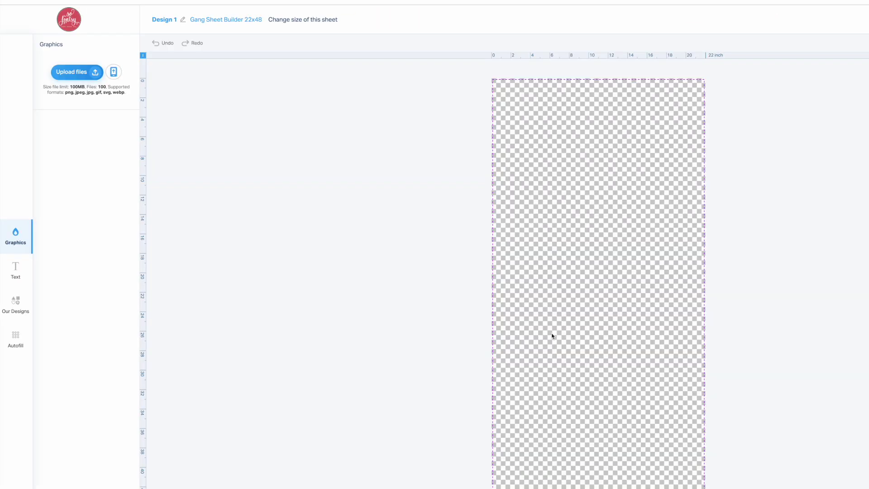
- Upload Fun In The Sun LVD.png from the Summer Bundle PNG folder to the gang sheet builder
click(76, 73)
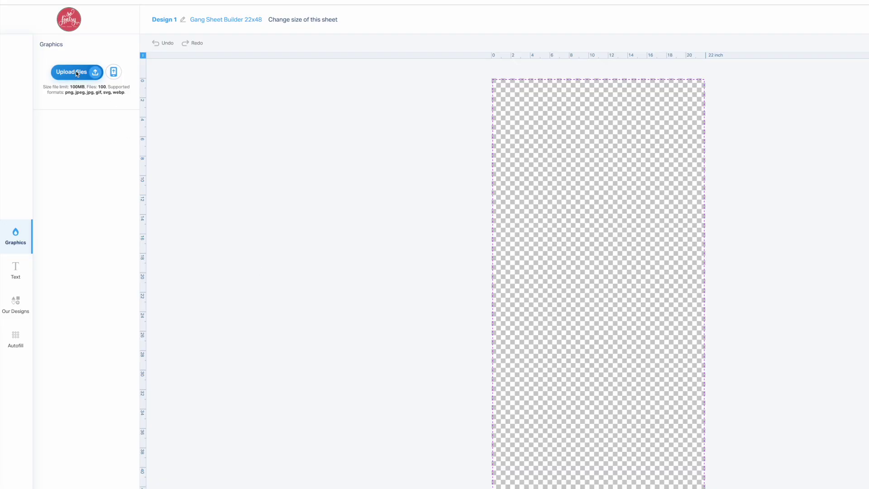
double_click(519, 145)
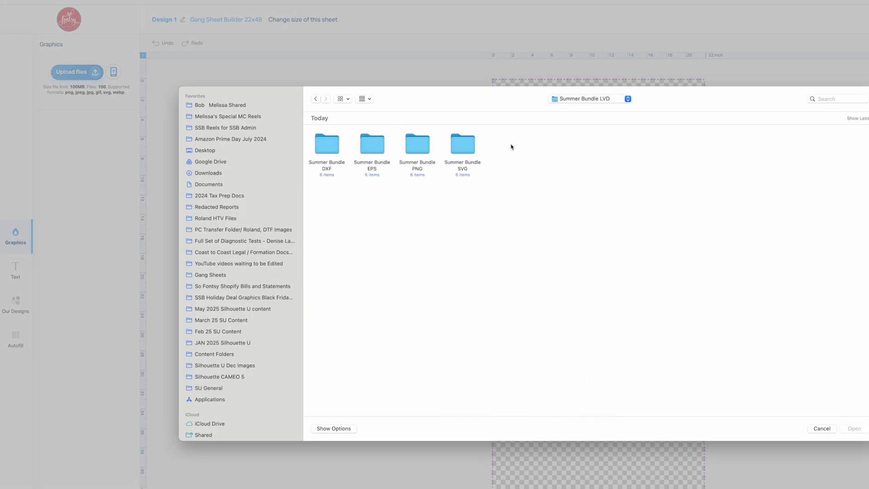
double_click(423, 149)
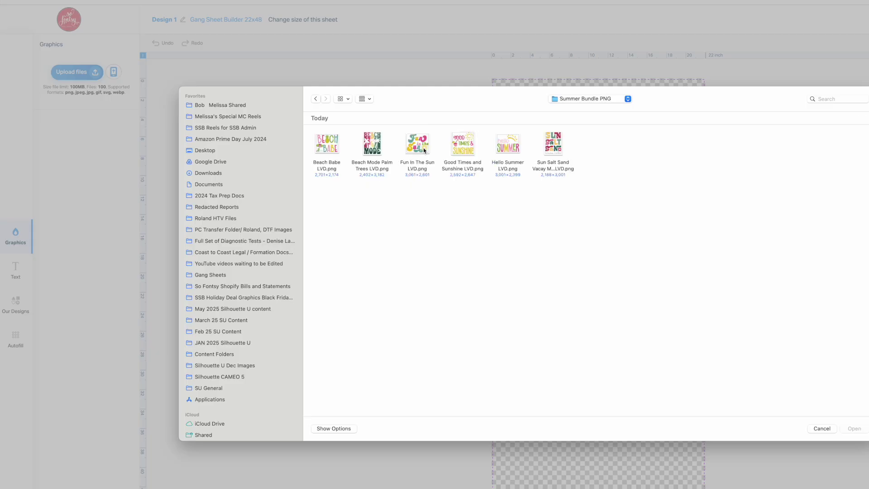
click(423, 149)
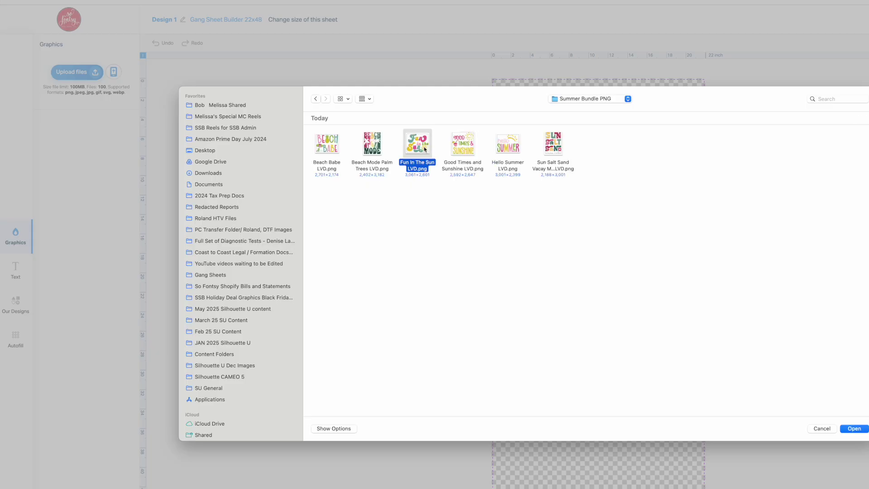
click(853, 429)
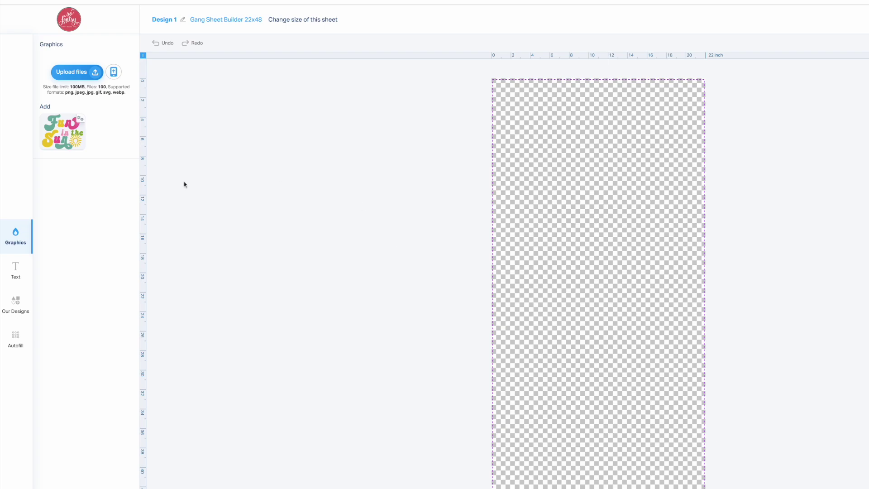
- Place the Fun in the Sun graphic in the sheet's upper-left corner and enlarge it to about 10.47 x 8.9 inches
click(64, 127)
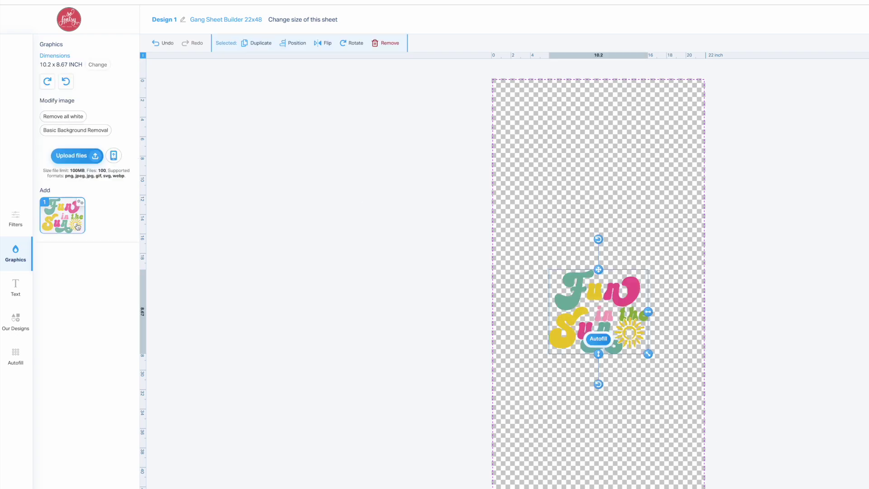
drag(569, 341, 511, 135)
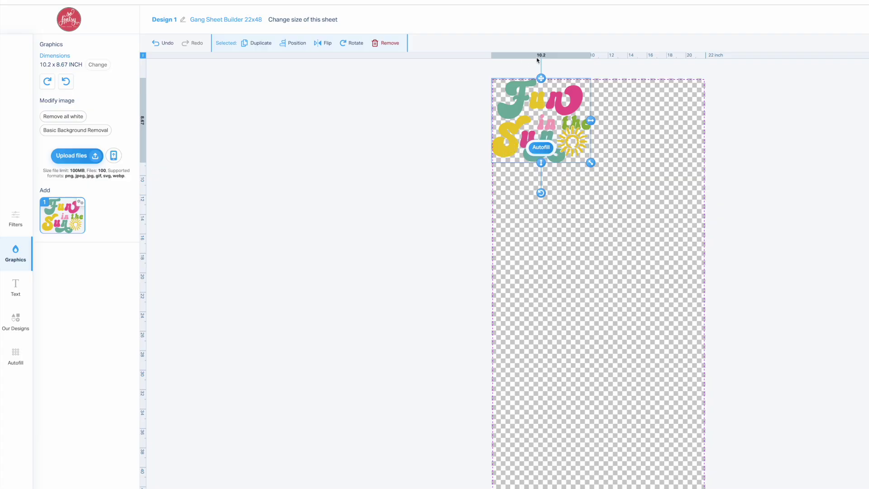
drag(591, 163, 594, 166)
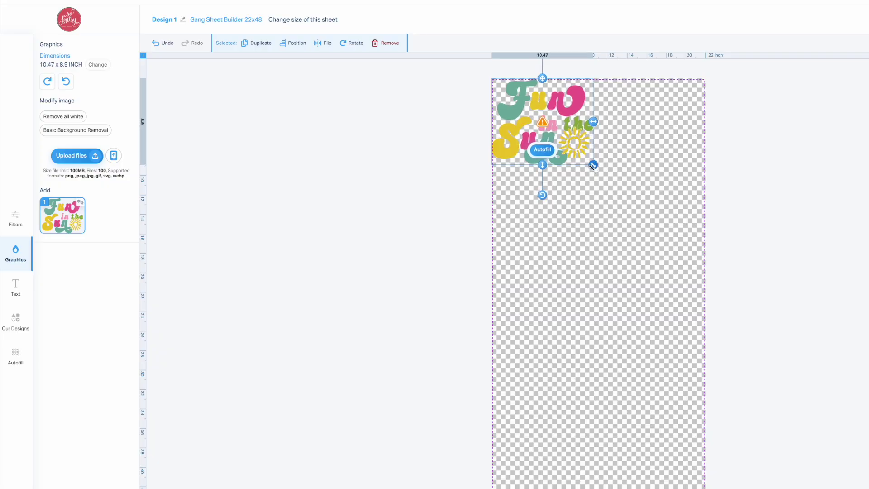
- Autofill the sheet with copies of the graphic toward the right at a 0.2-inch gap, using 6 copies for the second batch
click(602, 194)
click(520, 160)
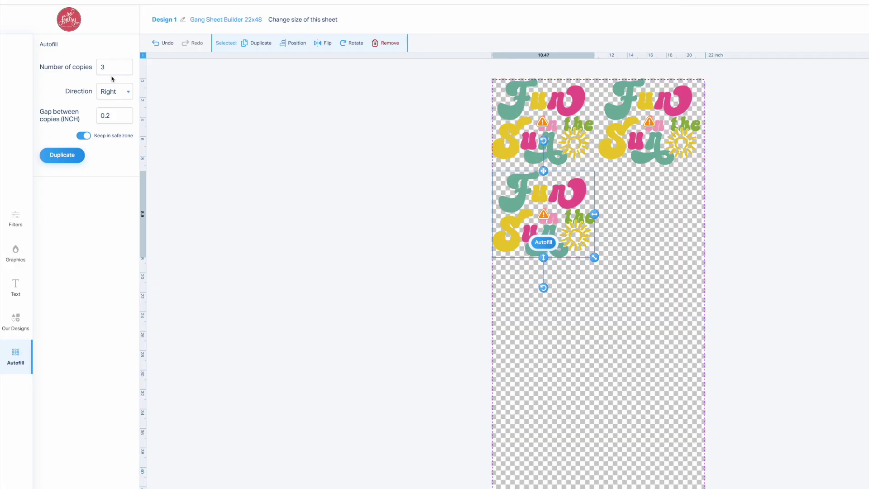
double_click(111, 67)
click(58, 161)
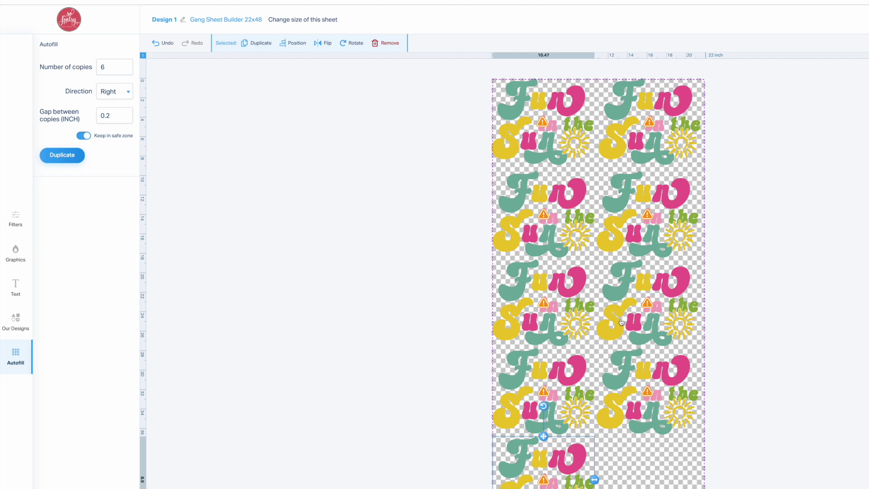
- Duplicate the right-hand copy in the fourth row and place the duplicate in the empty space of the fifth row
click(630, 421)
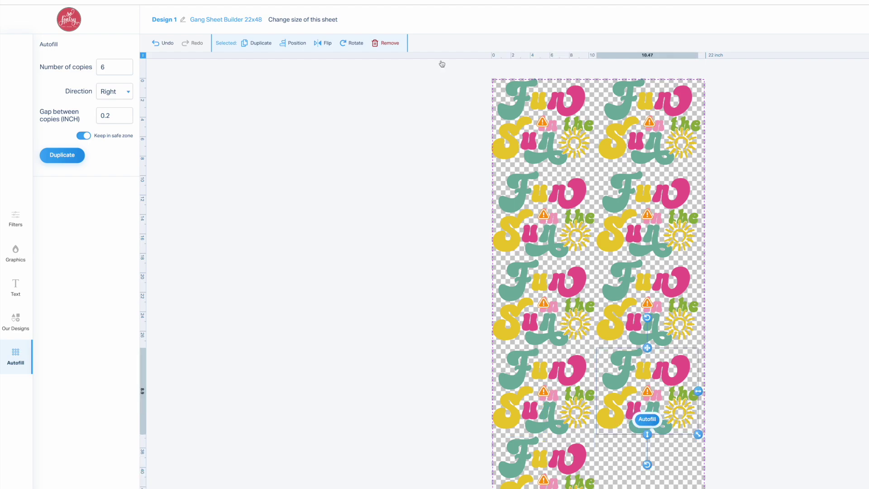
click(257, 43)
drag(619, 369, 614, 447)
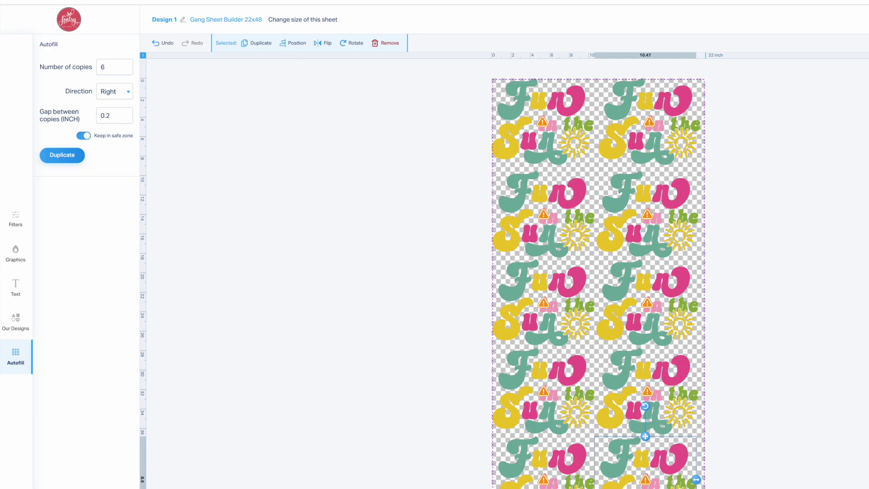
scroll(788, 188, down, 3)
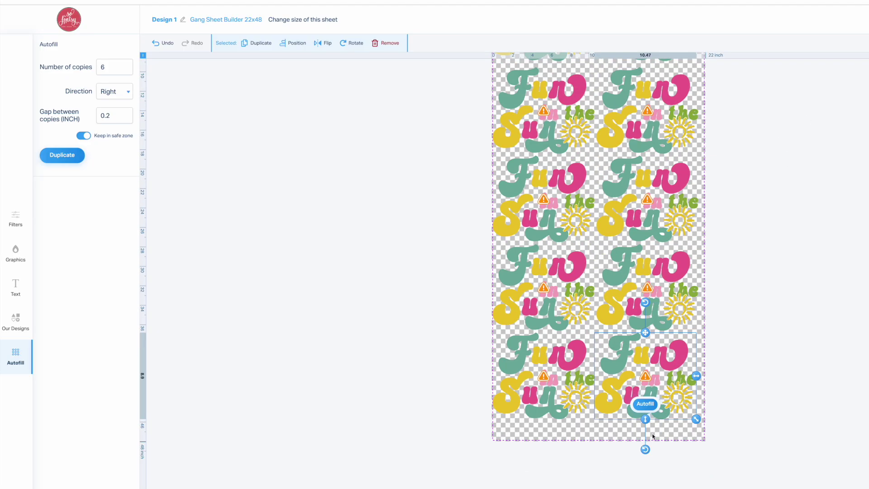
- Return to the DTF transfer cost calculator's design size and quantity entries
scroll(652, 436, up, 3)
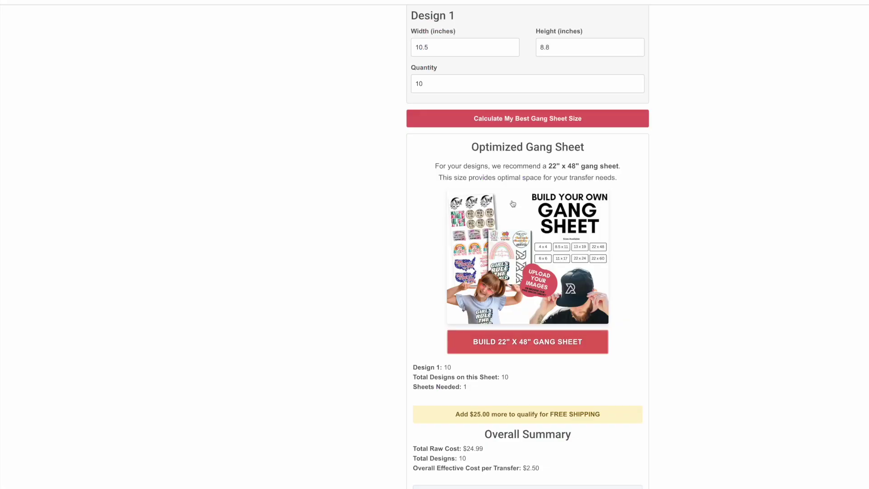
scroll(524, 304, up, 5)
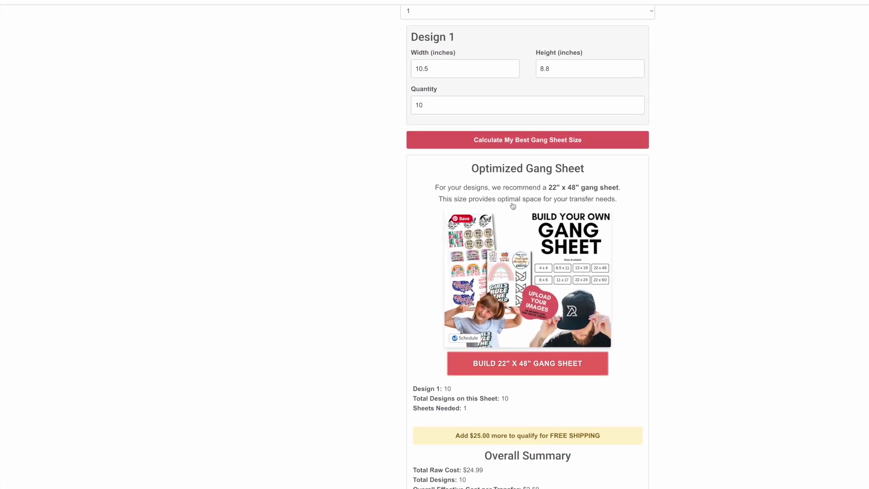
scroll(512, 202, down, 1)
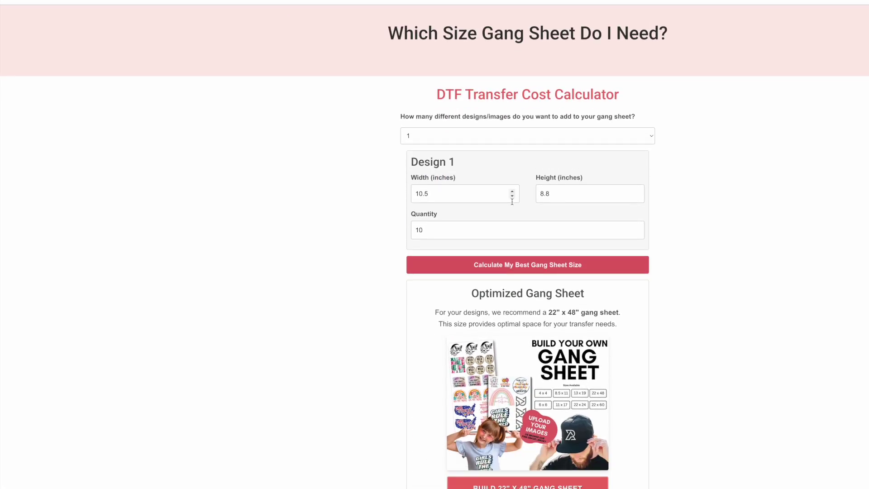